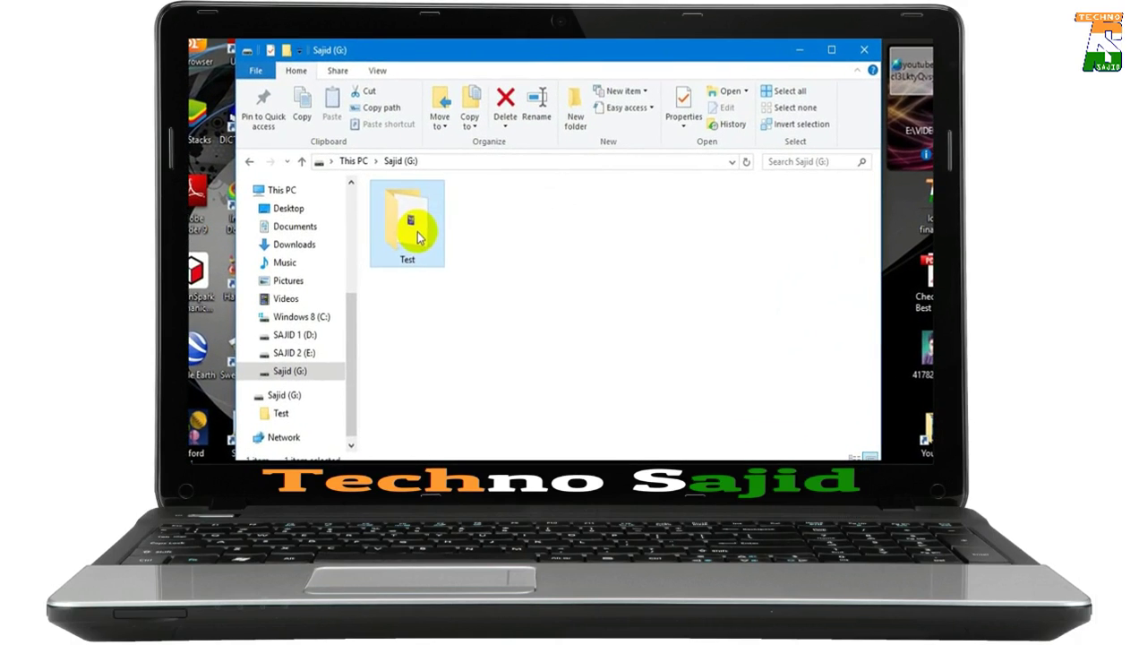
# Step: Permanently delete the Test folder from the G: drive and refresh the drive's file listing
pyautogui.click(470, 244)
pyautogui.rightClick(415, 242)
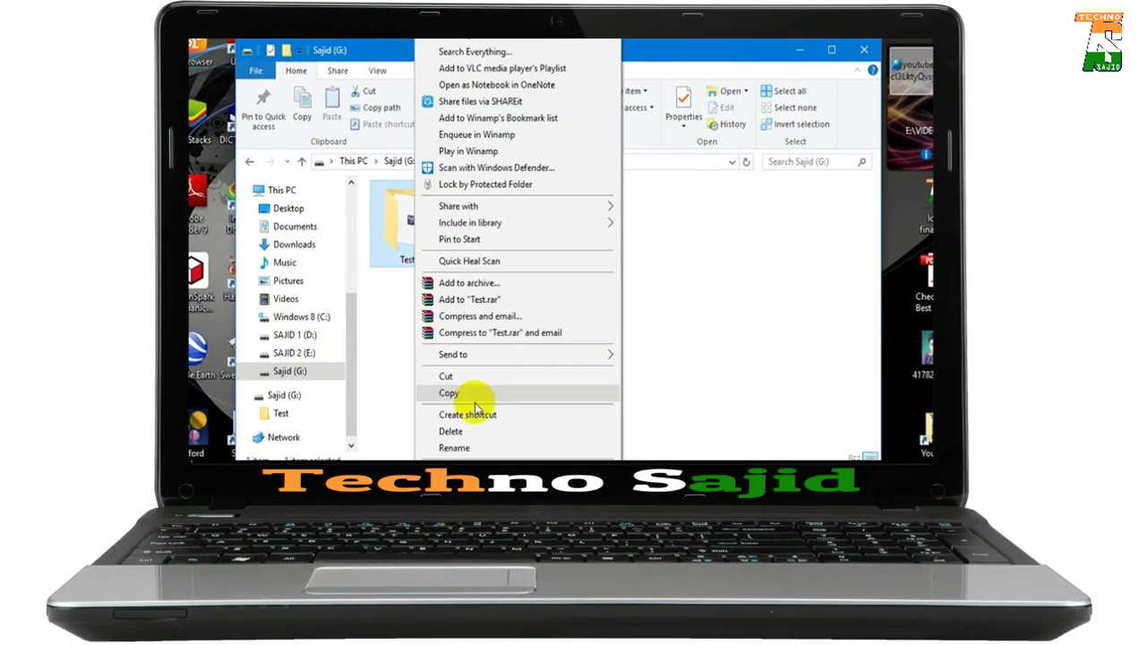
pyautogui.click(452, 431)
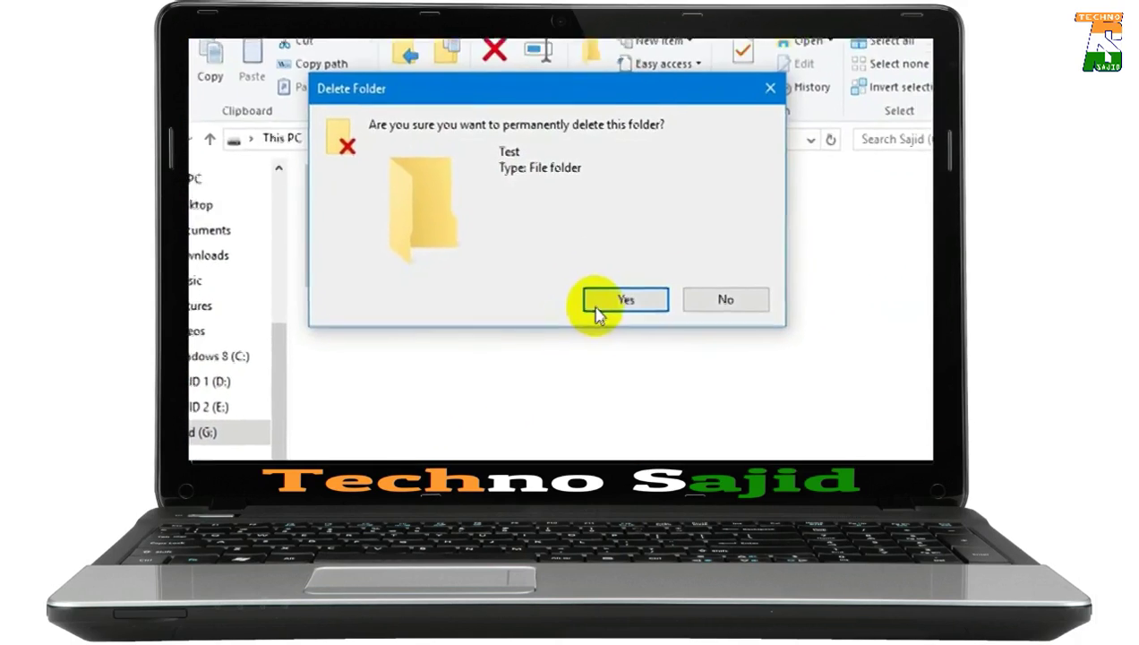
pyautogui.click(597, 307)
pyautogui.rightClick(486, 259)
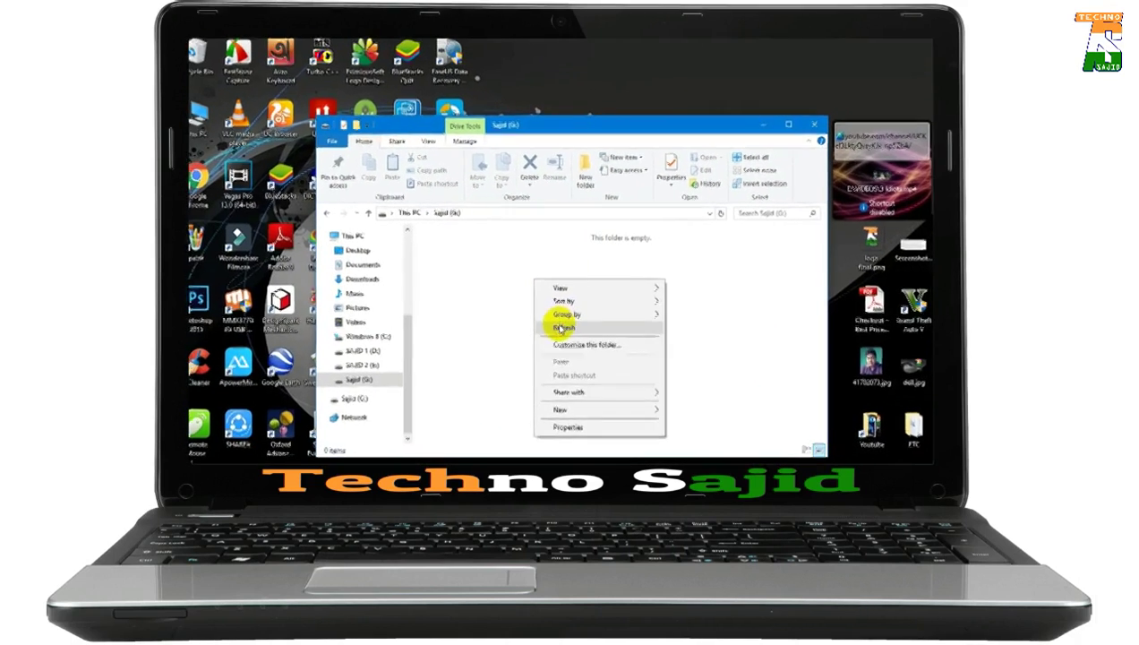
pyautogui.click(561, 327)
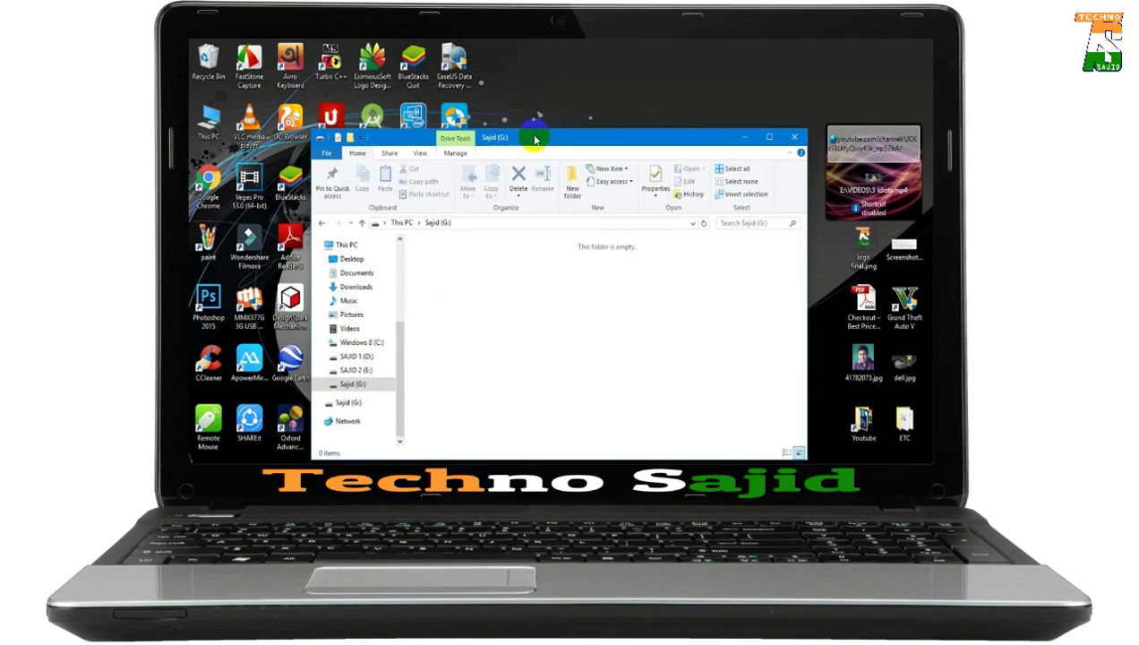
pyautogui.moveTo(535, 141); pyautogui.dragTo(541, 124)
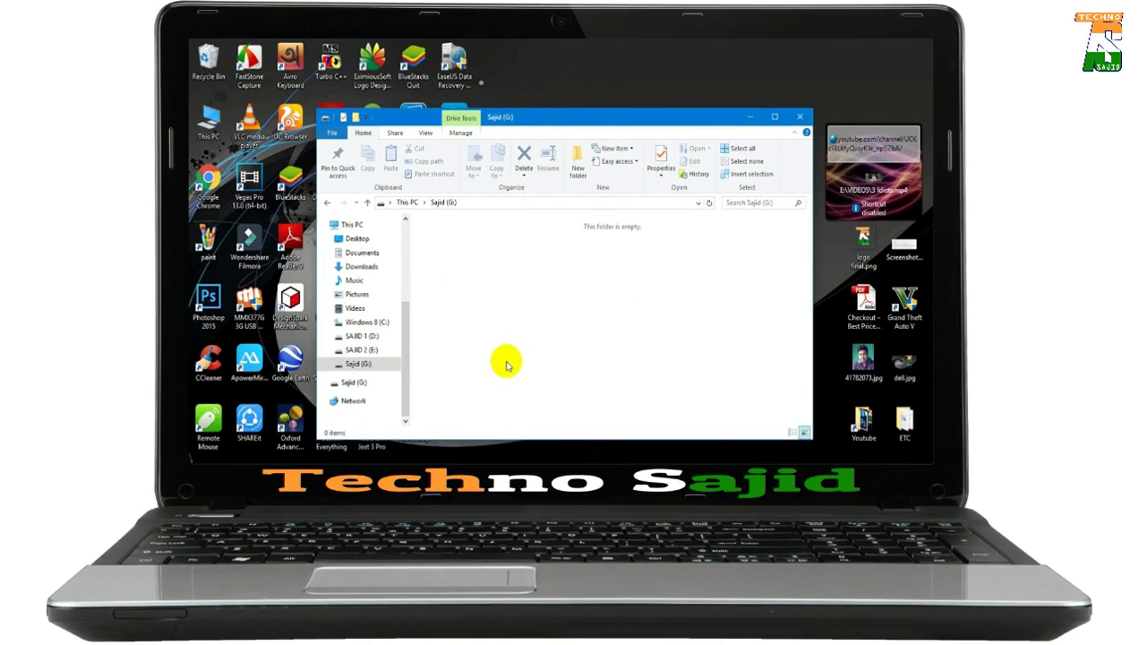
# Step: Switch to EaseUS Data Recovery Wizard and set up Deleted File Recovery for all types of lost files
pyautogui.click(484, 452)
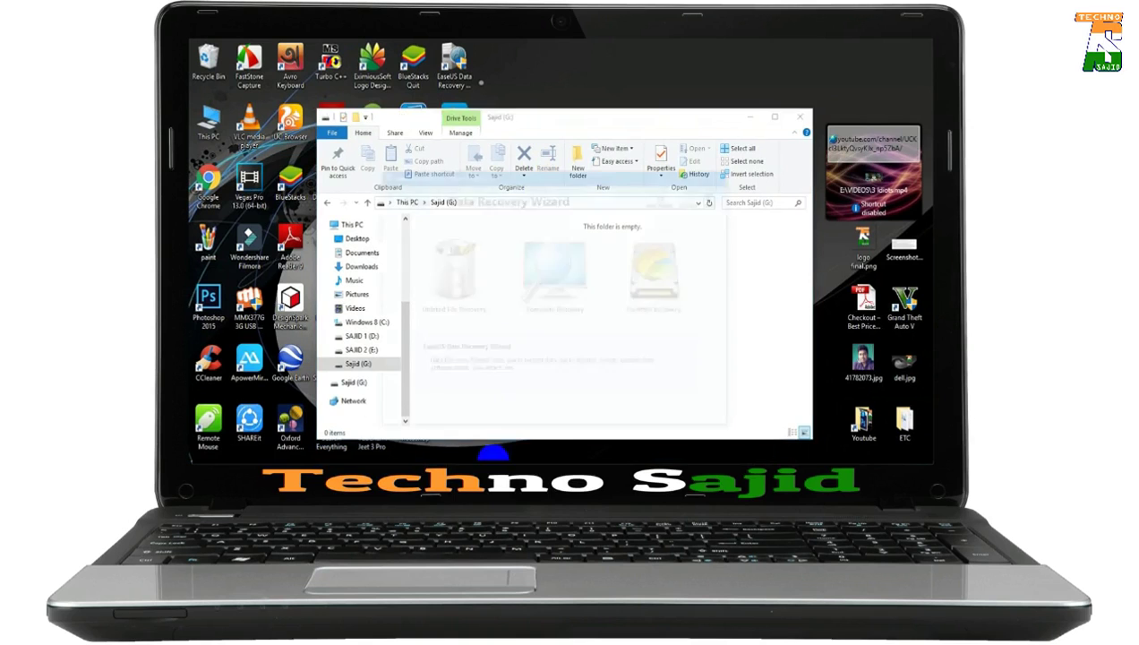
pyautogui.moveTo(543, 68); pyautogui.dragTo(572, 68)
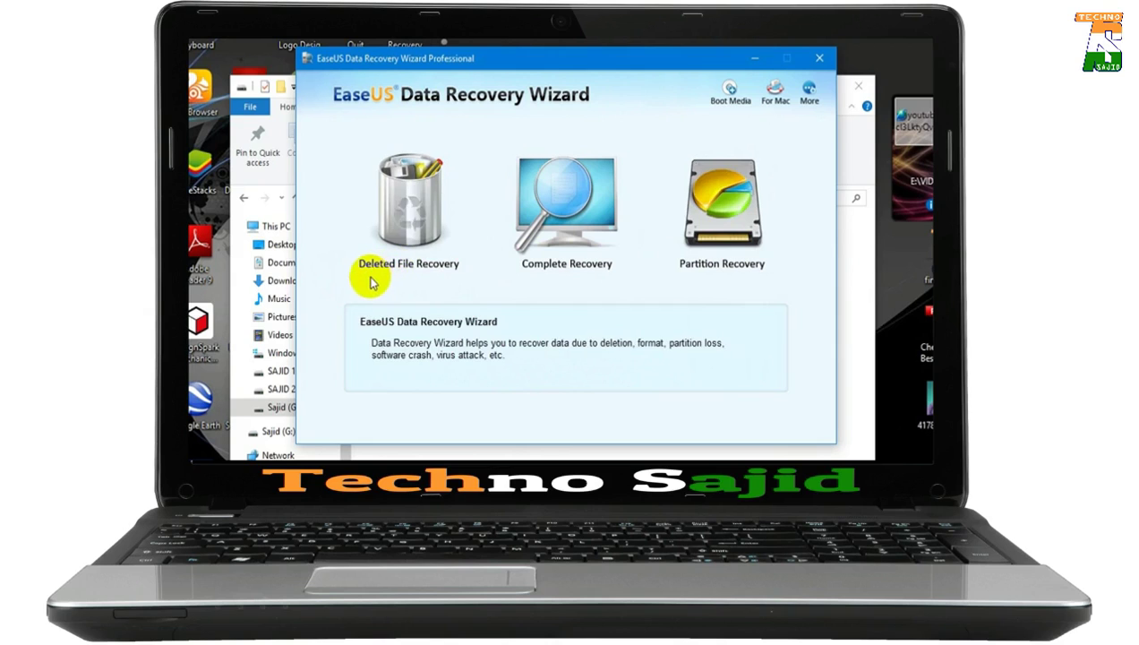
pyautogui.click(406, 213)
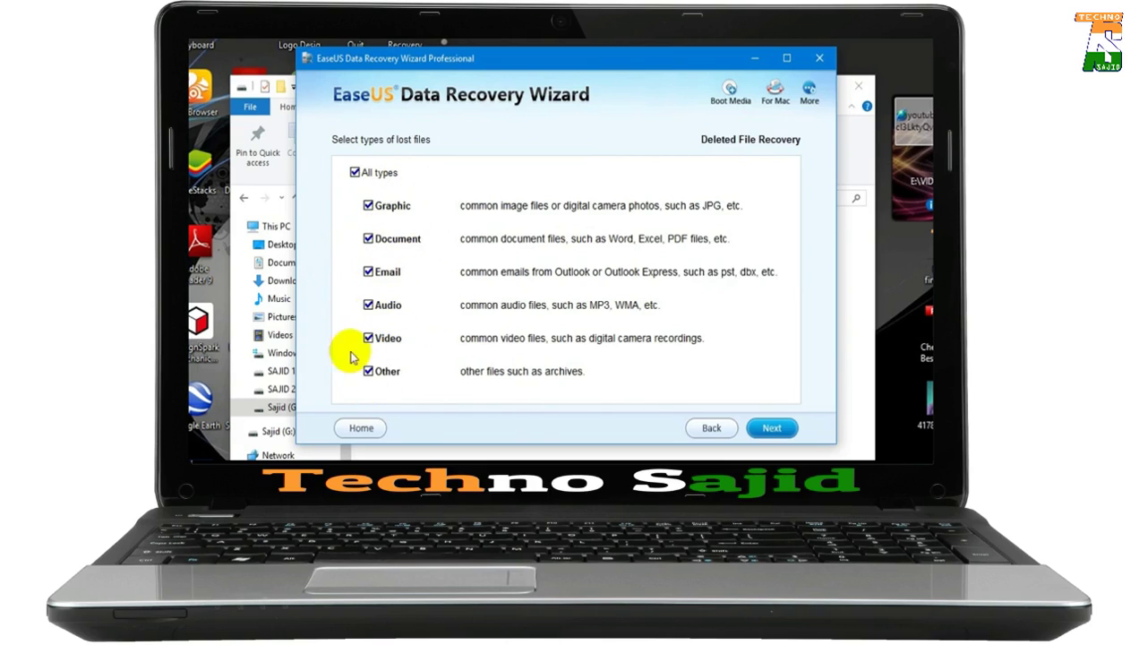
pyautogui.click(354, 172)
pyautogui.click(356, 172)
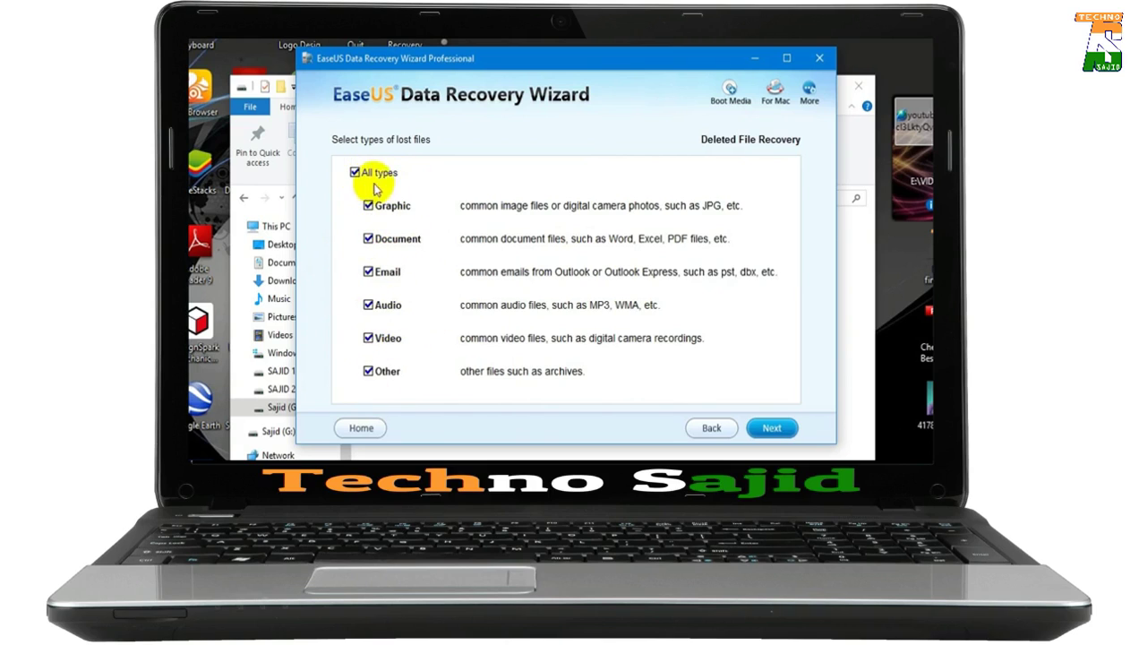
pyautogui.click(774, 428)
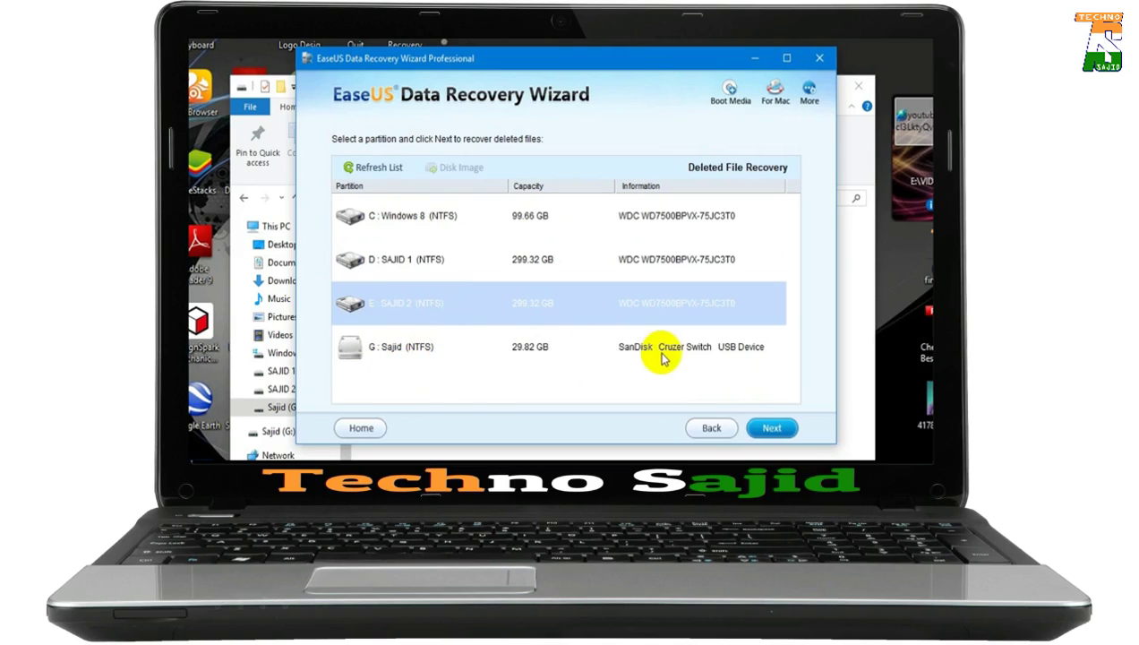
# Step: Scan the G: partition on the SanDisk USB device for deleted files
pyautogui.click(631, 352)
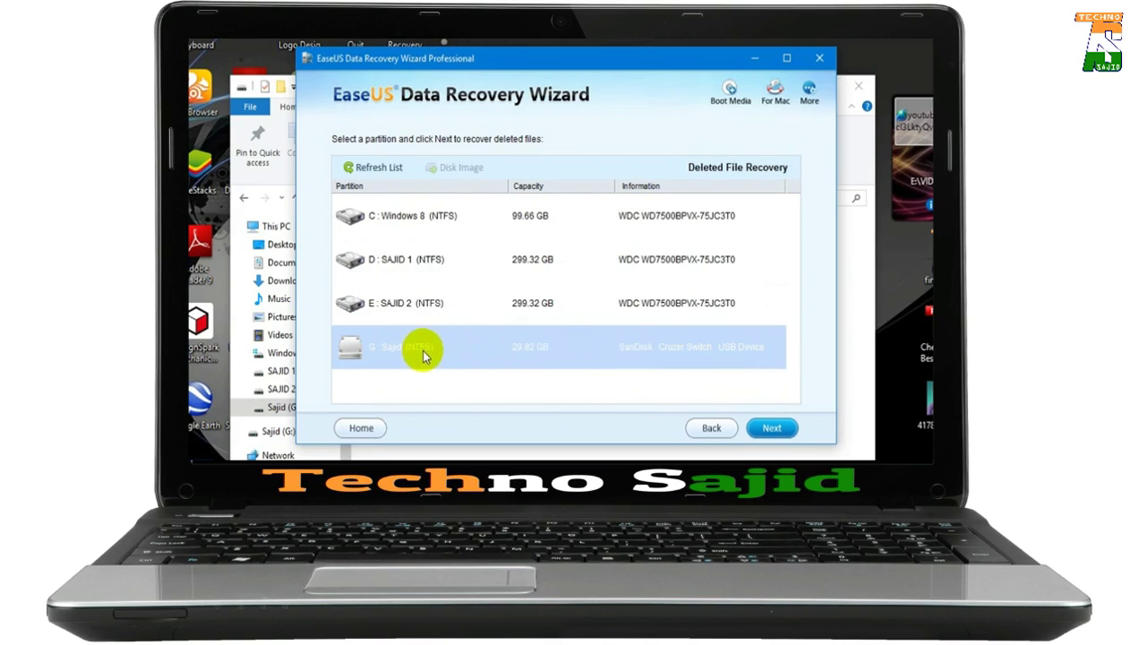
pyautogui.click(776, 429)
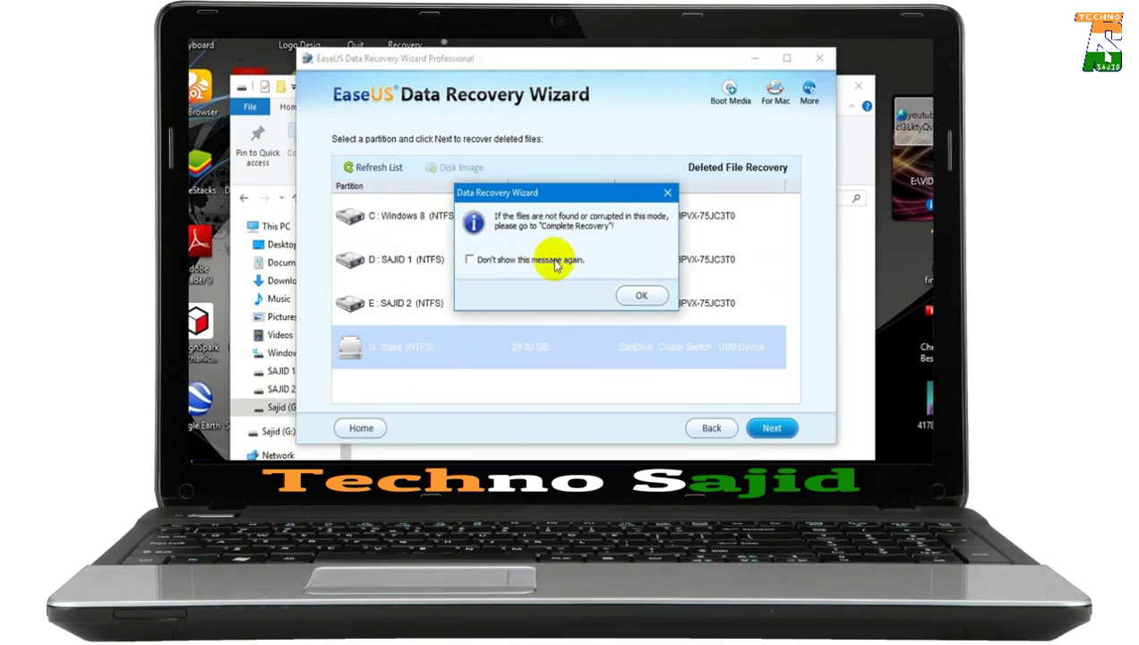
pyautogui.click(628, 295)
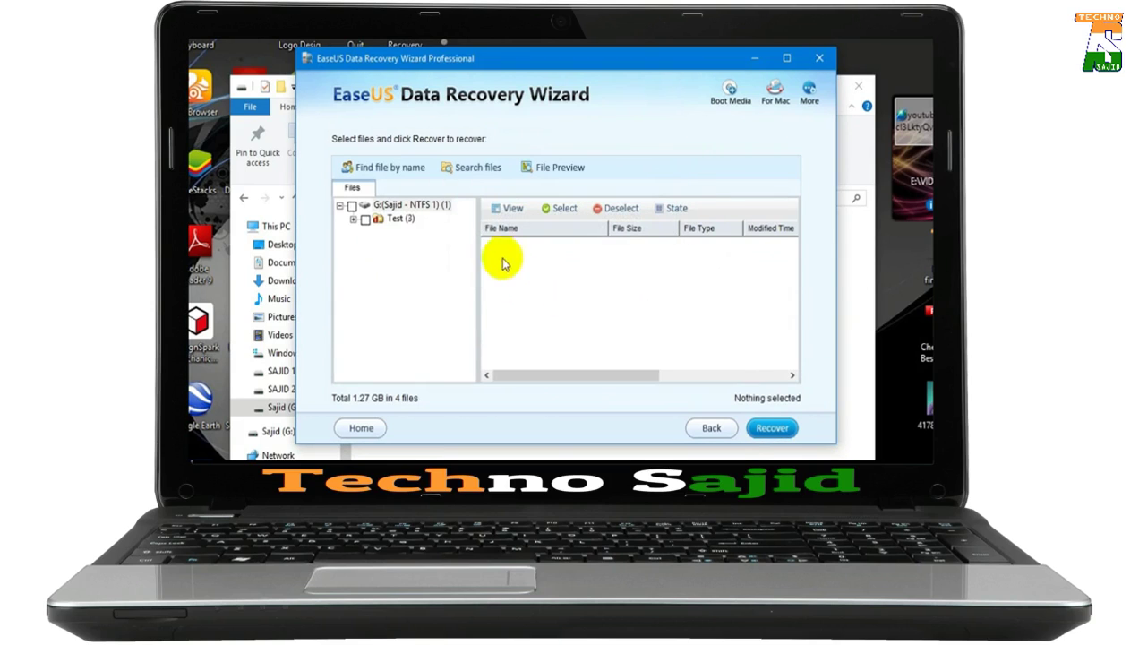
# Step: Recover the deleted Test folder together with its New folder subfolder, saving the files to the Desktop
pyautogui.click(353, 220)
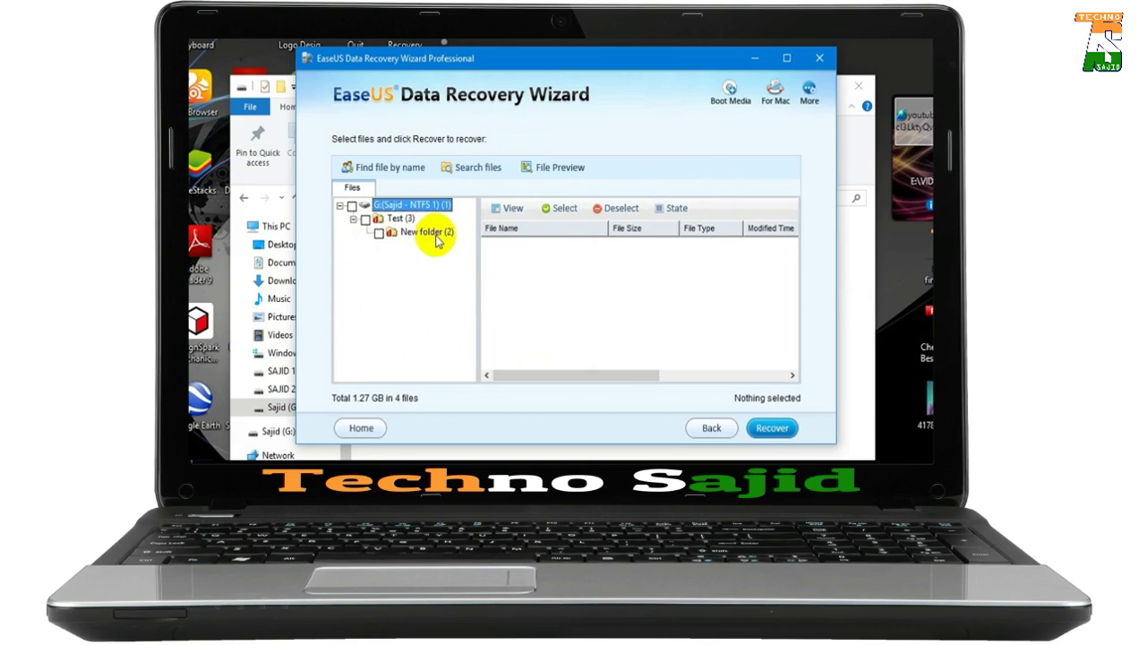
pyautogui.click(366, 220)
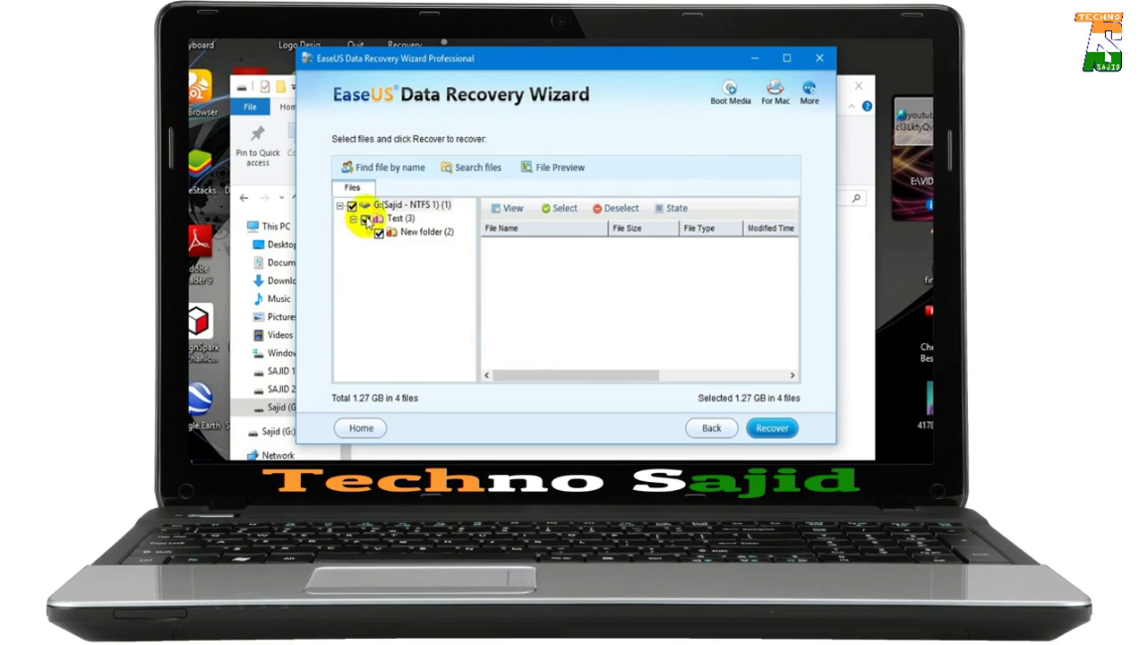
pyautogui.click(770, 429)
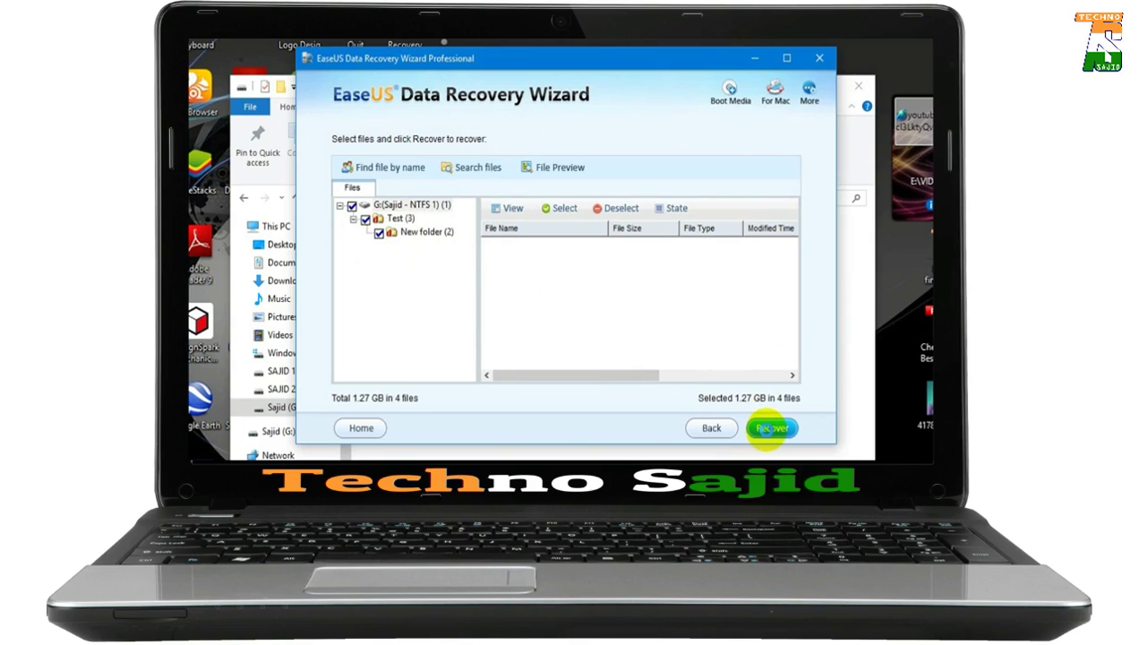
pyautogui.moveTo(545, 114); pyautogui.dragTo(372, 115)
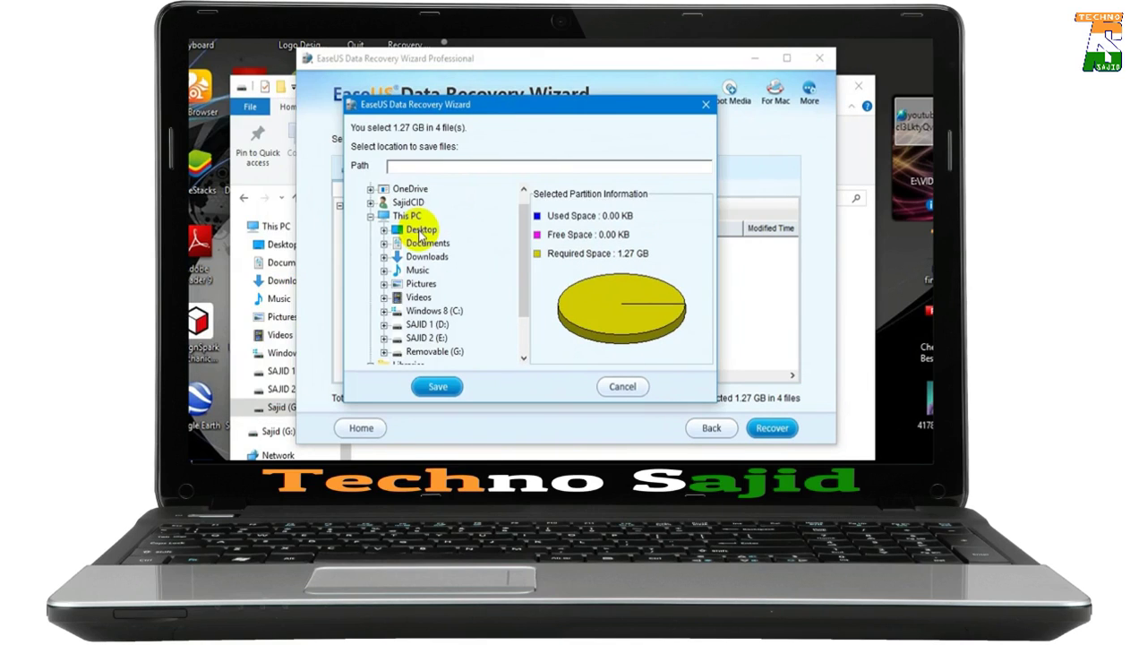
pyautogui.click(420, 232)
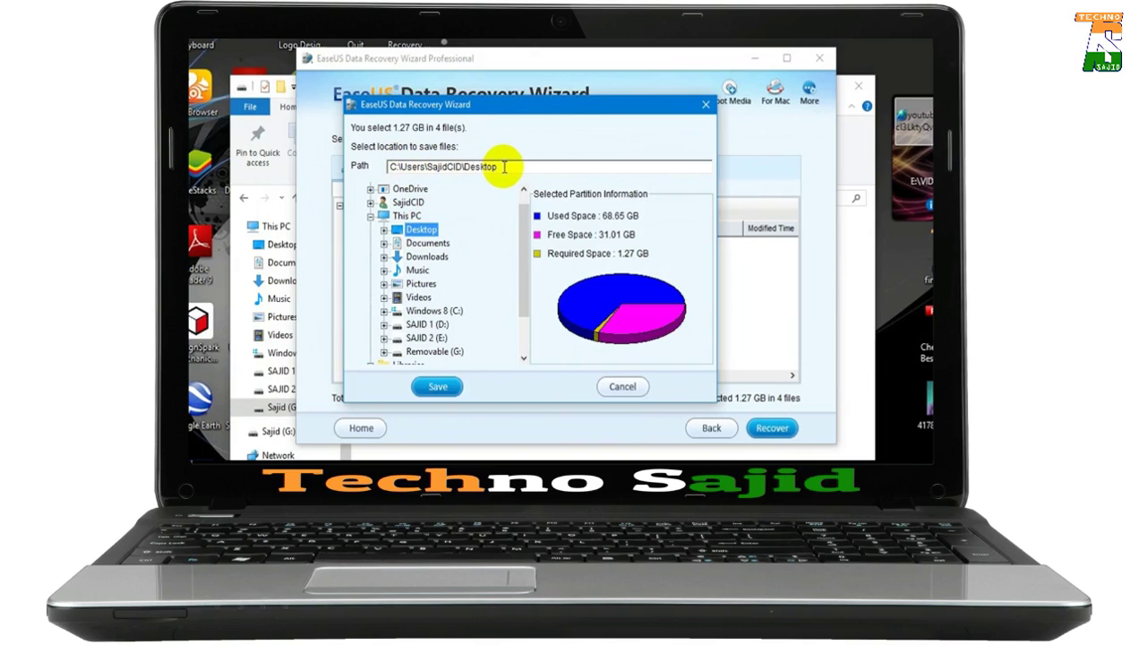
pyautogui.click(434, 386)
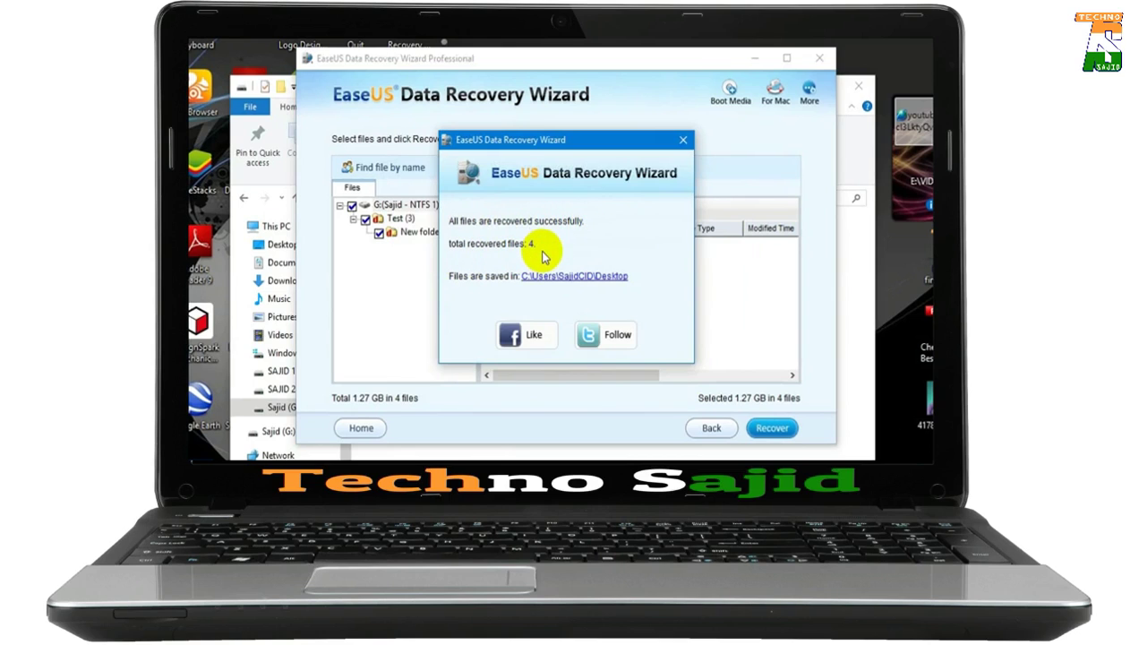
# Step: Dismiss the recovery report, minimize the open windows and open the Test folder inside the recovered folder on the desktop
pyautogui.click(682, 140)
pyautogui.click(755, 58)
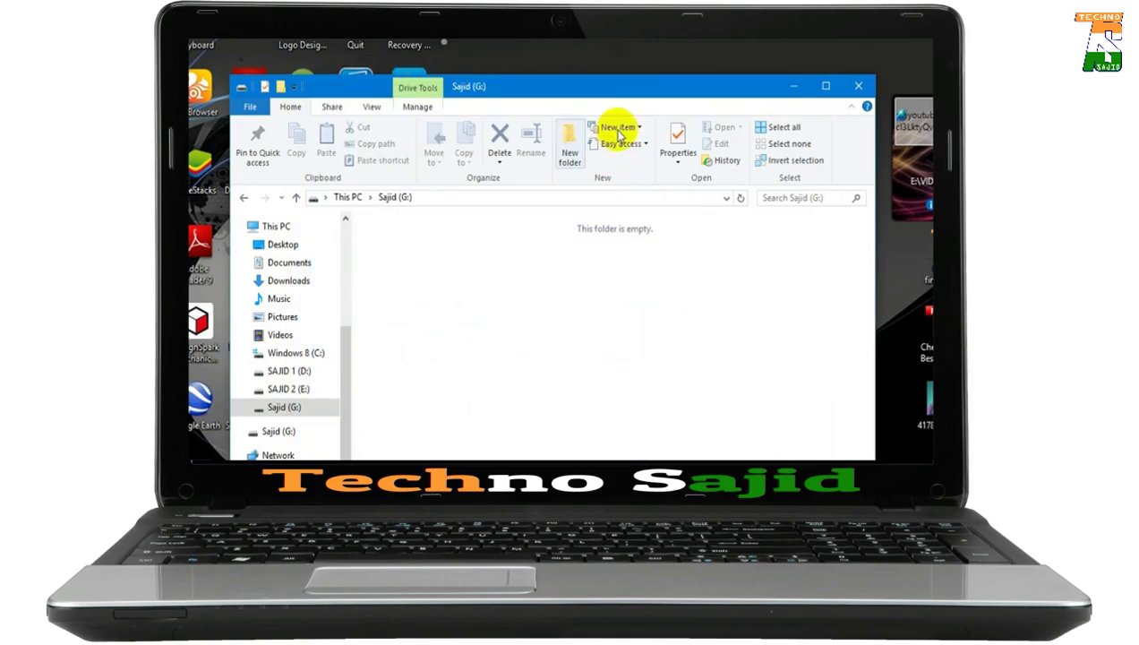
pyautogui.click(774, 103)
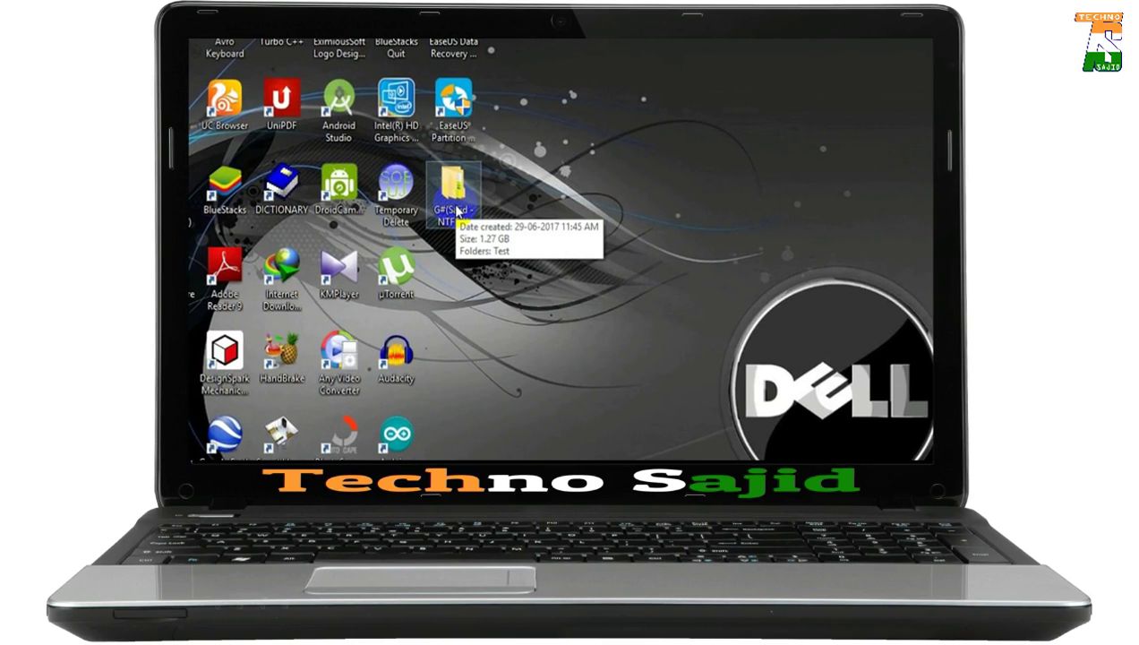
pyautogui.doubleClick(457, 211)
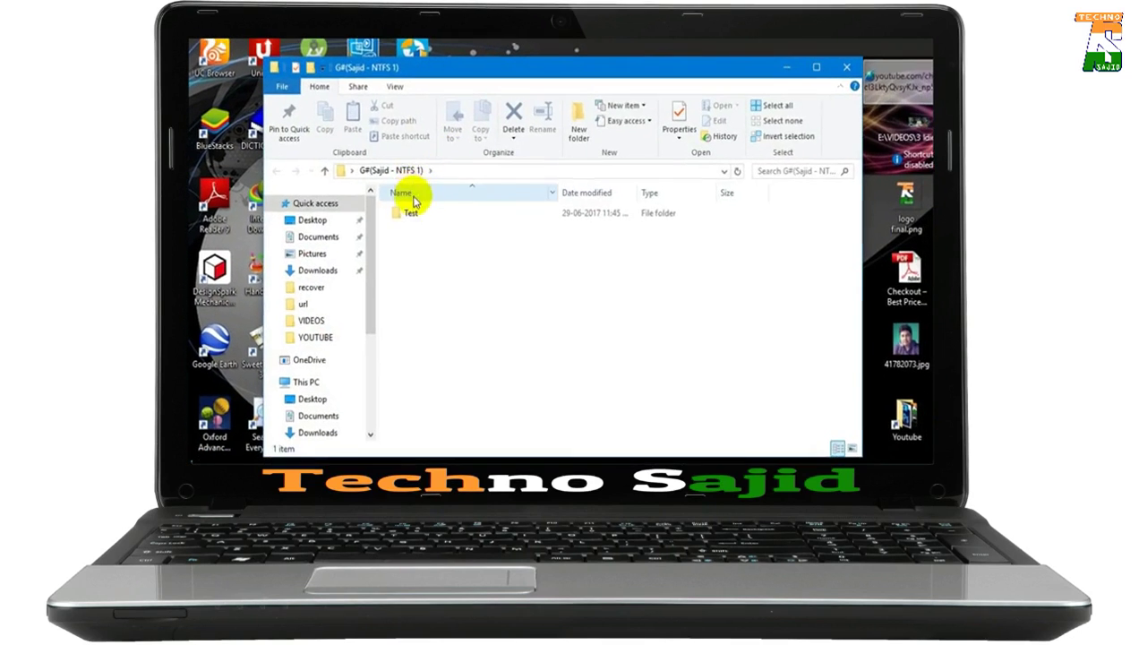
pyautogui.doubleClick(428, 215)
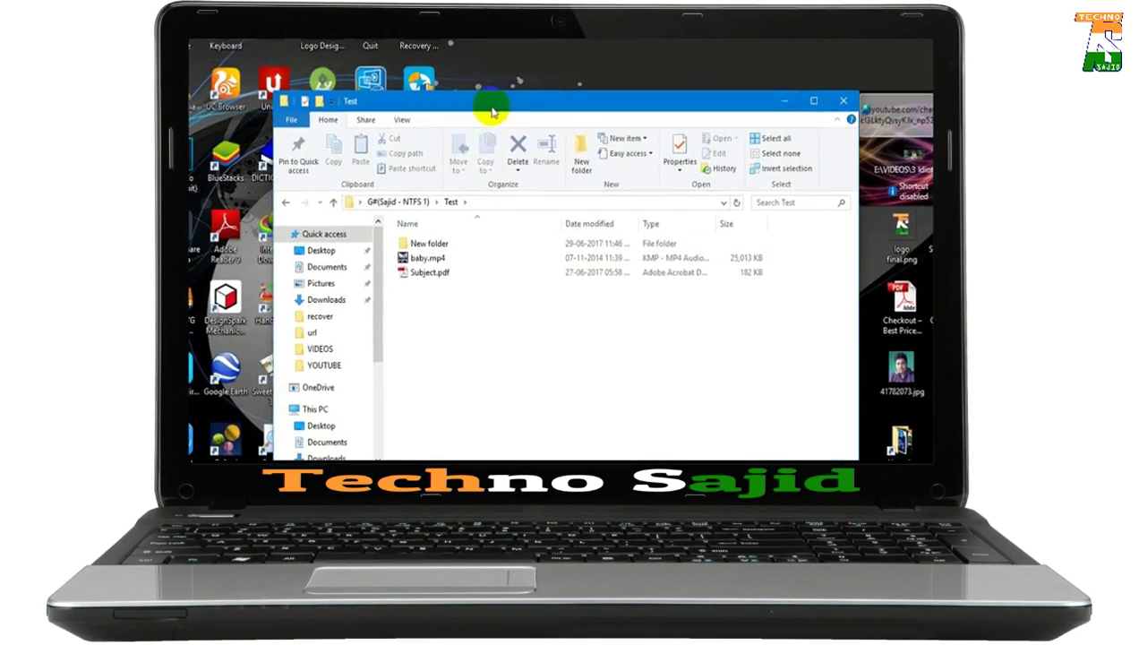
# Step: Display the recovered Test folder as large icons and examine its files and the contents of New folder
pyautogui.click(829, 434)
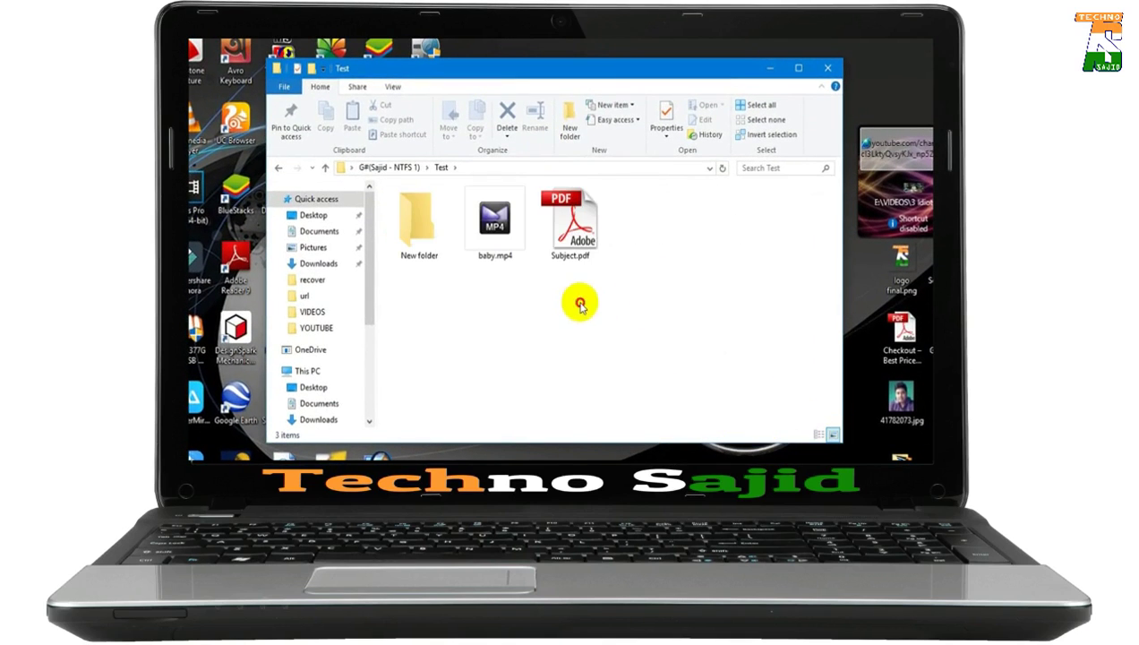
pyautogui.click(571, 235)
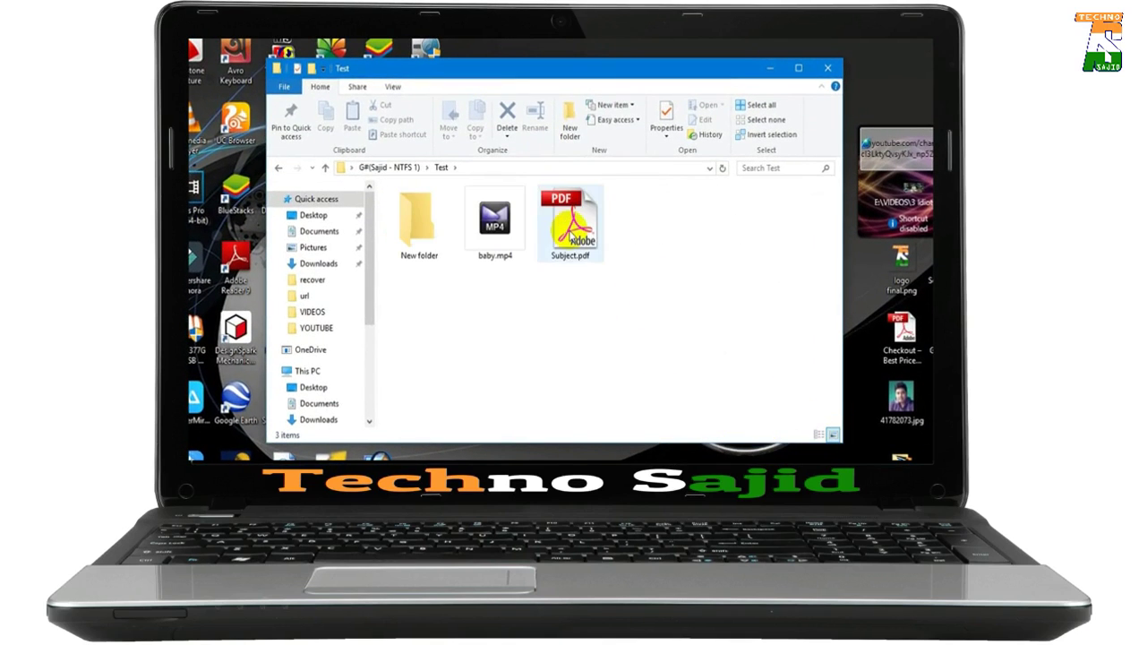
pyautogui.click(507, 245)
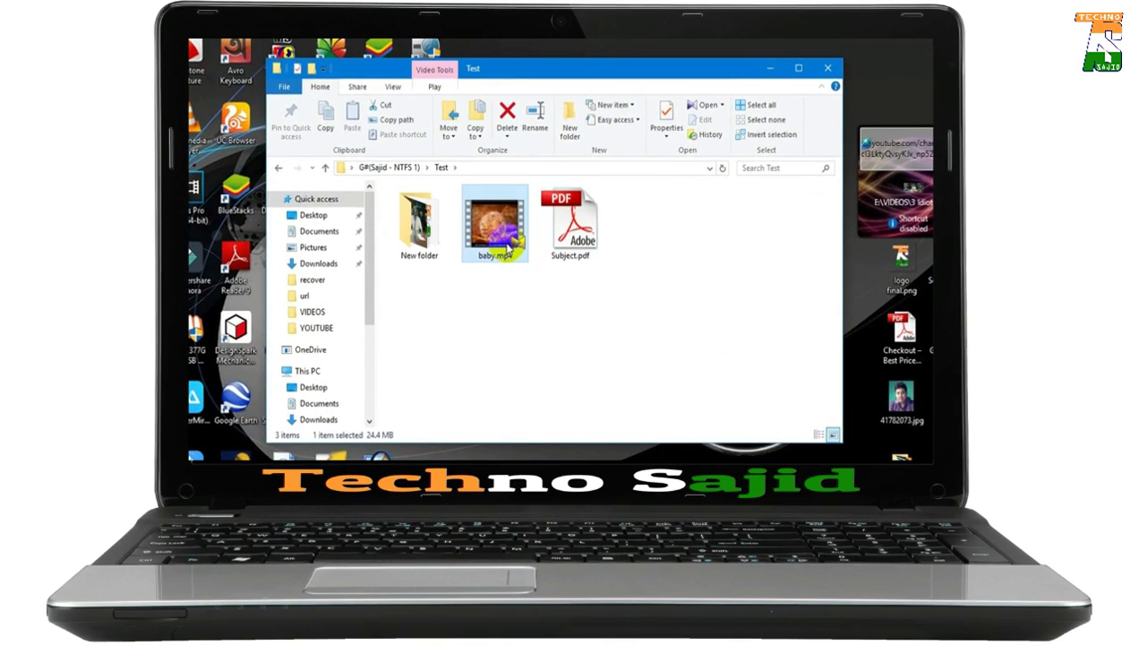
pyautogui.doubleClick(421, 234)
pyautogui.click(420, 237)
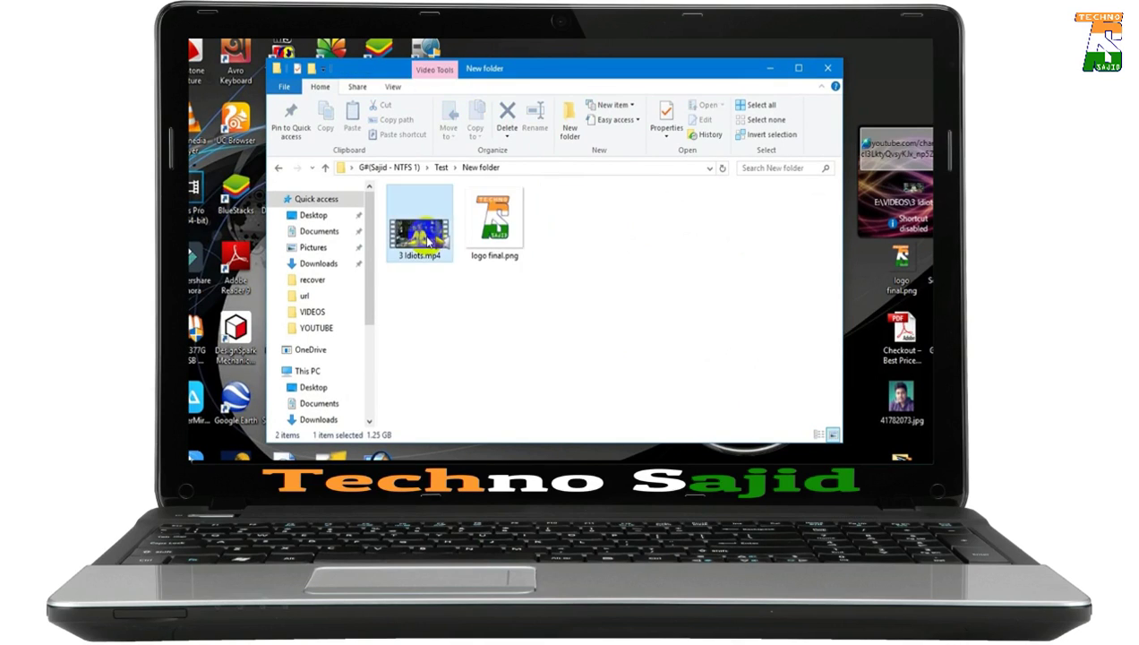
pyautogui.click(517, 234)
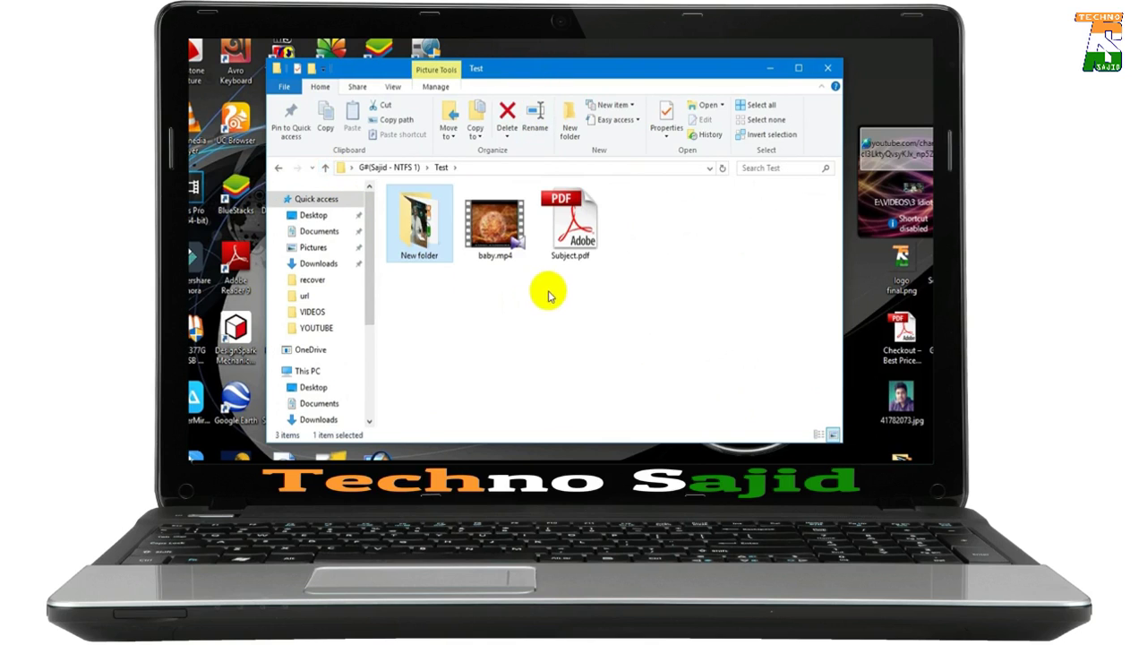
pyautogui.moveTo(605, 69); pyautogui.dragTo(624, 119)
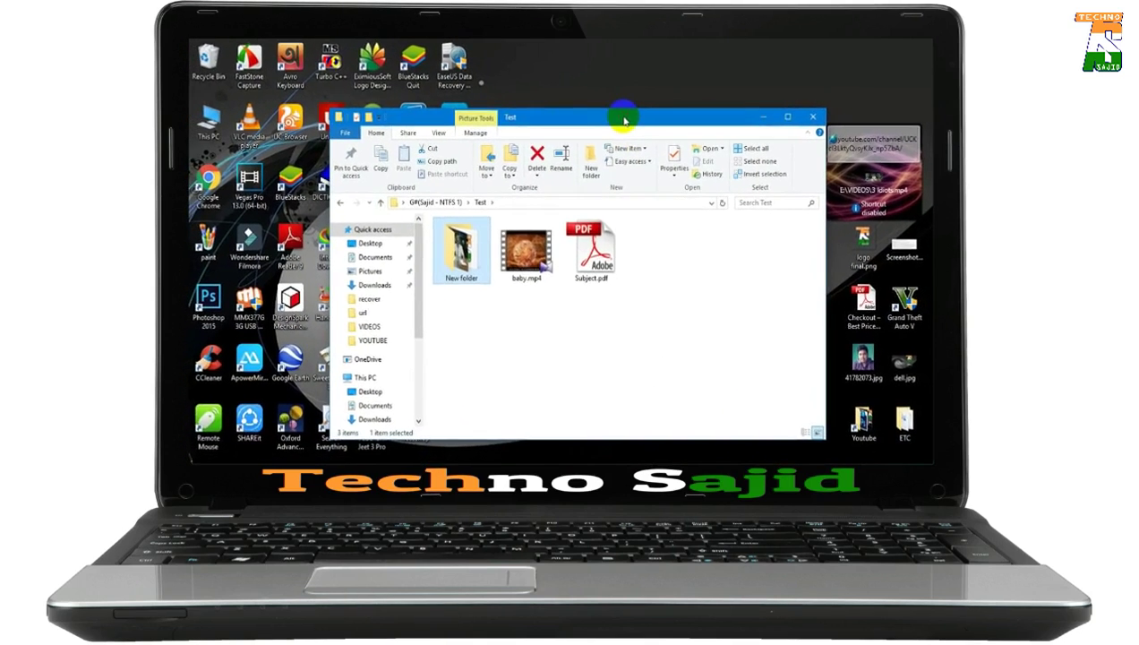